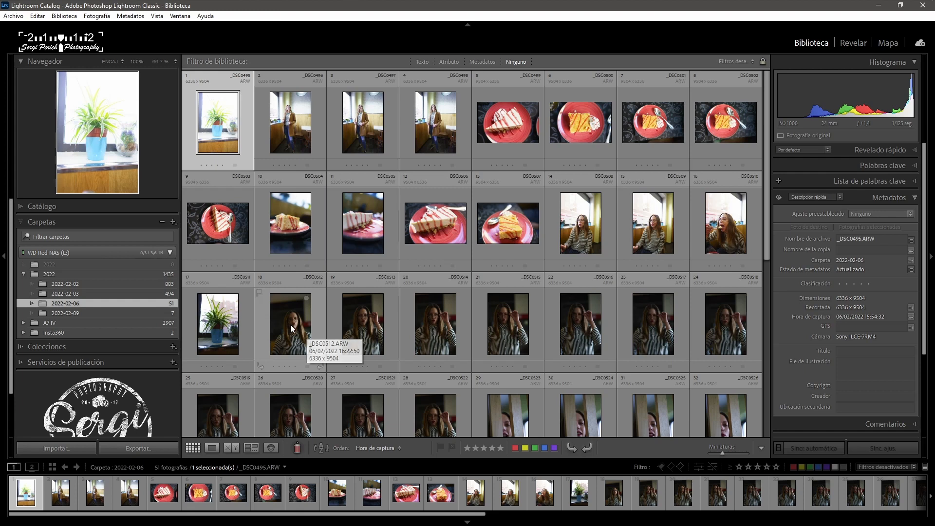
Create a collection from the eleven photos _DSC0512 to _DSC0522, entering the subject's first name as its name.
{"action": "left_click", "coordinate": [416, 420], "text": "shift"}
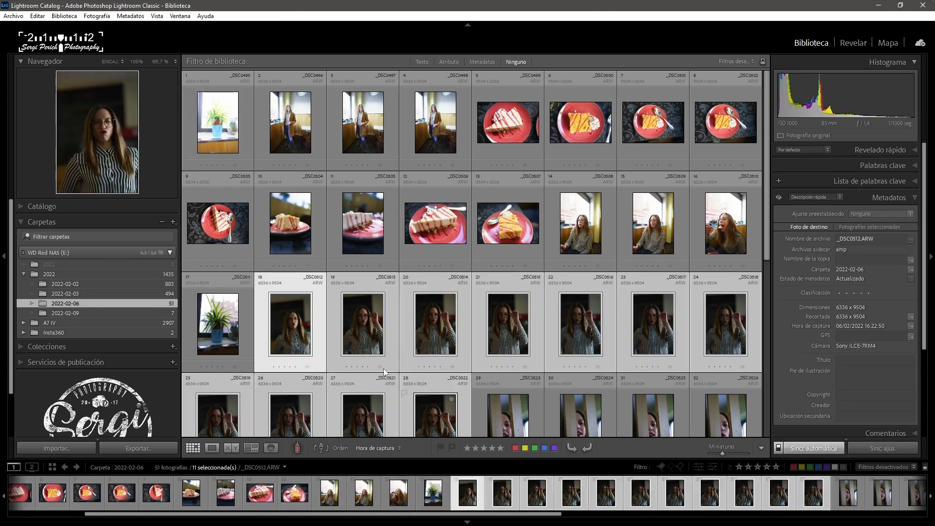
{"action": "left_click", "coordinate": [173, 345]}
{"action": "left_click", "coordinate": [180, 358]}
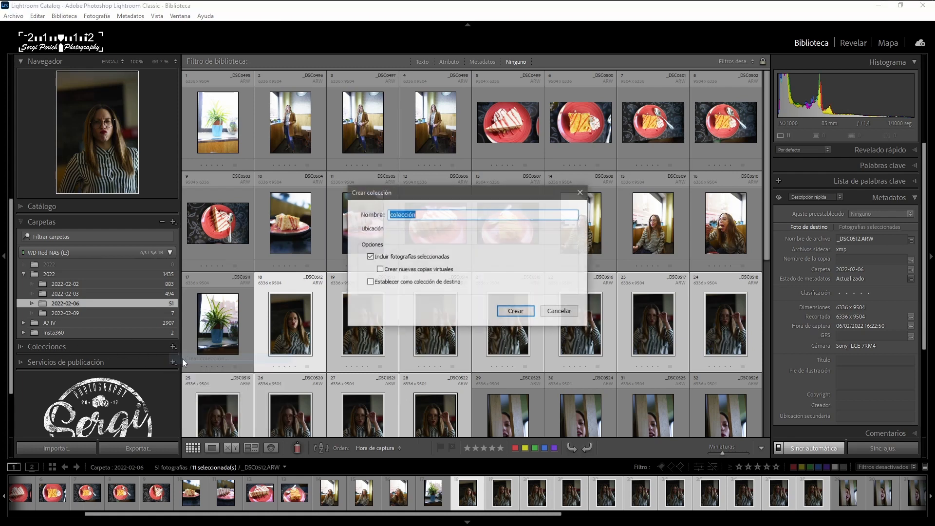
{"action": "type", "text": "Ta"}
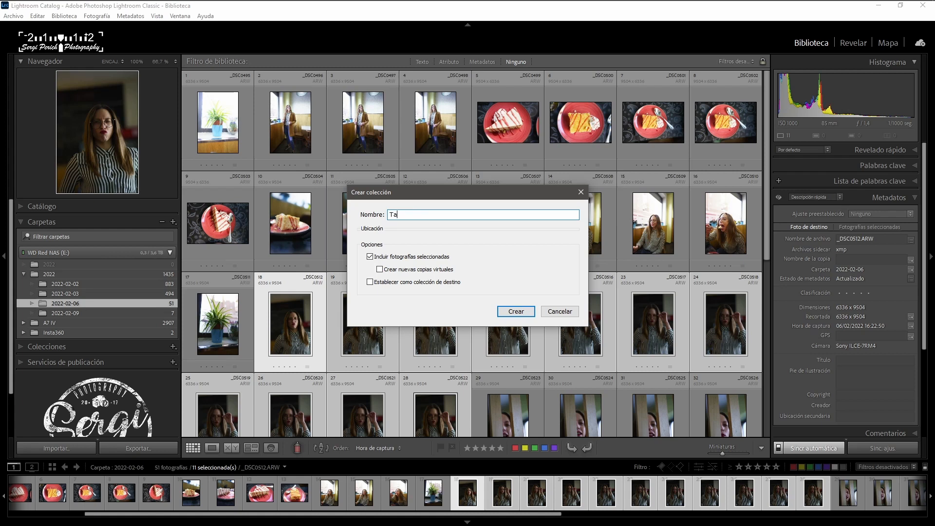
{"action": "type", "text": "nia"}
{"action": "key", "text": "Return"}
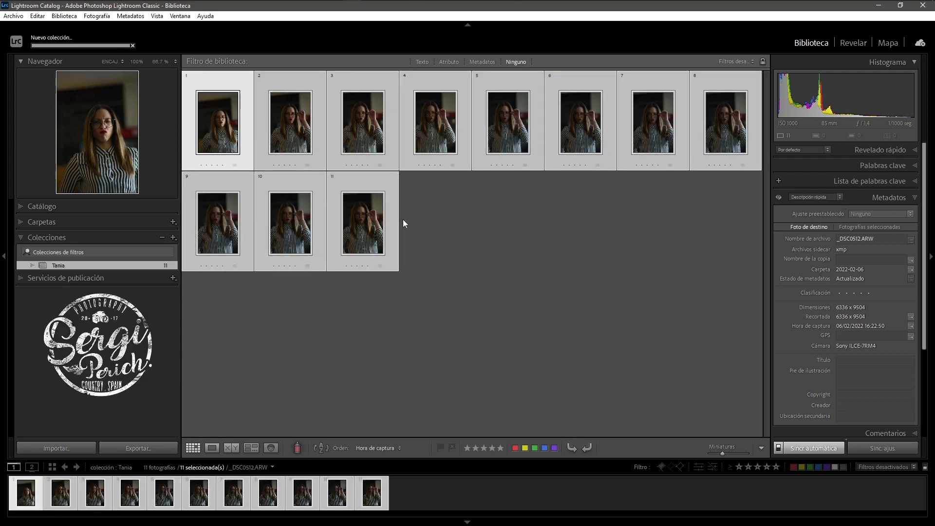
Show _DSC0512 in single-photo view and flag it as rejected.
{"action": "left_click", "coordinate": [368, 406]}
{"action": "left_click", "coordinate": [212, 447]}
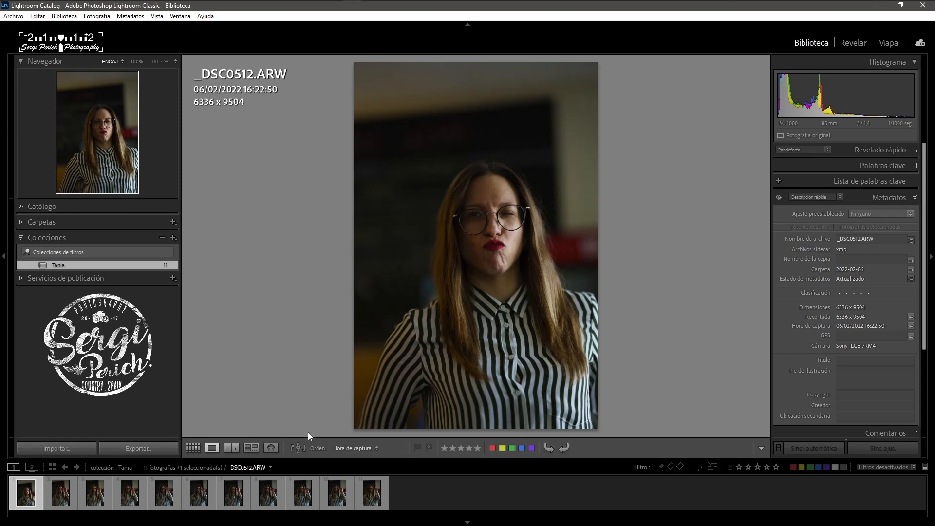
{"action": "key", "text": "x"}
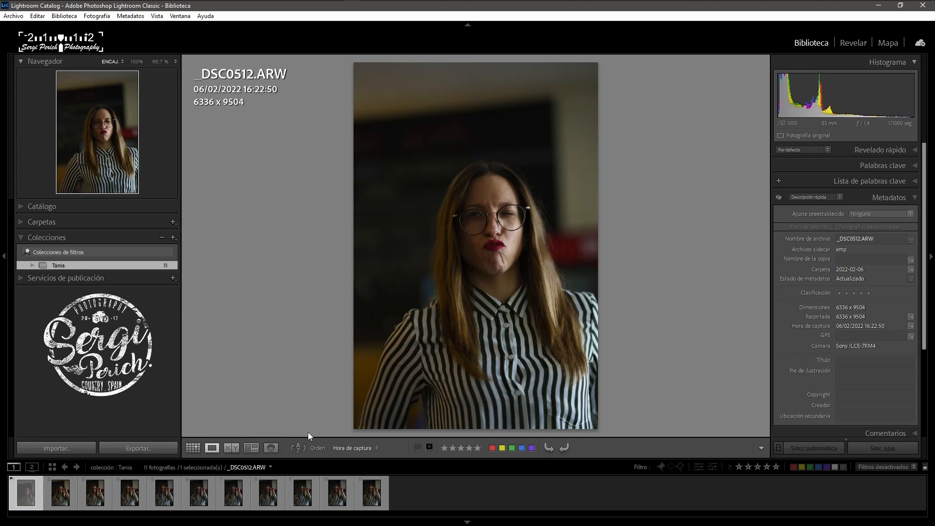
{"action": "key", "text": "Right"}
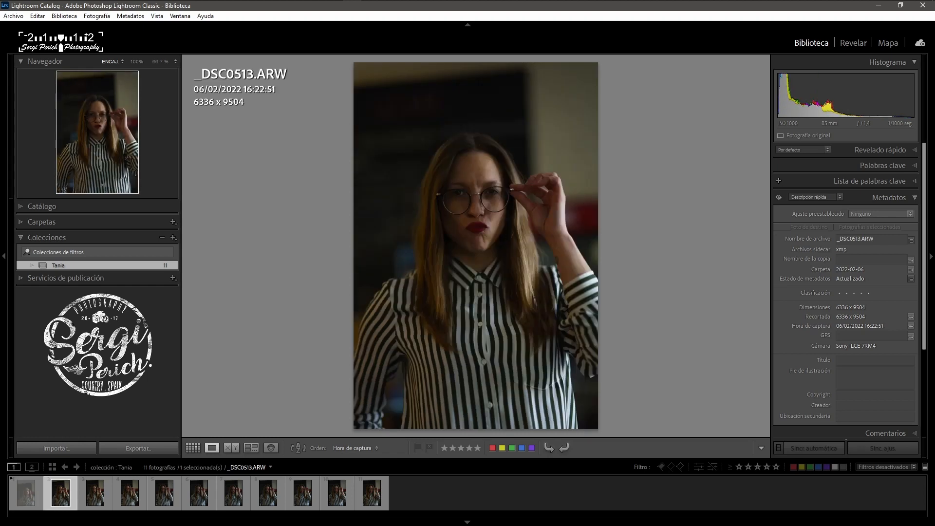
Flag photos _DSC0513 and _DSC0514 as picked.
{"action": "key", "text": "p"}
{"action": "key", "text": "Right"}
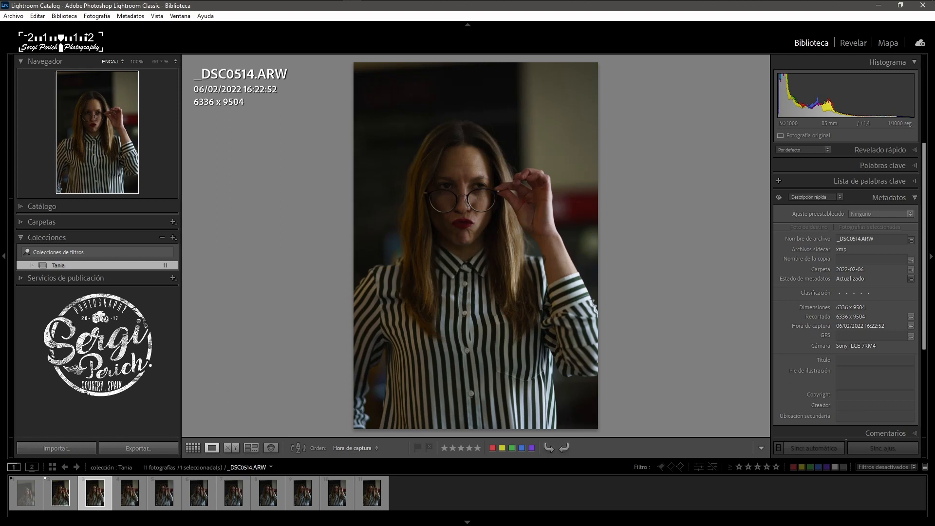
{"action": "key", "text": "p"}
{"action": "key", "text": "Right"}
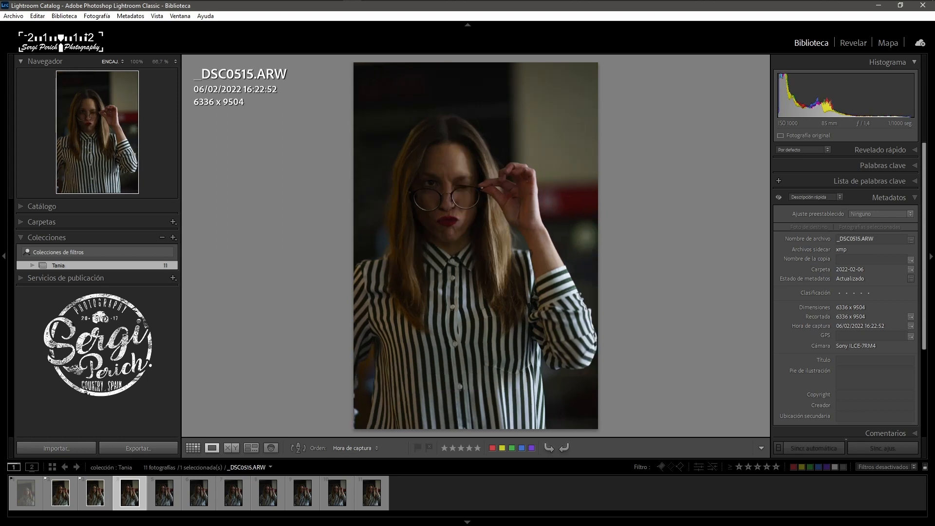
Flag the remaining photos of the collection, _DSC0515 through _DSC0522, as rejected.
{"action": "key", "text": "x"}
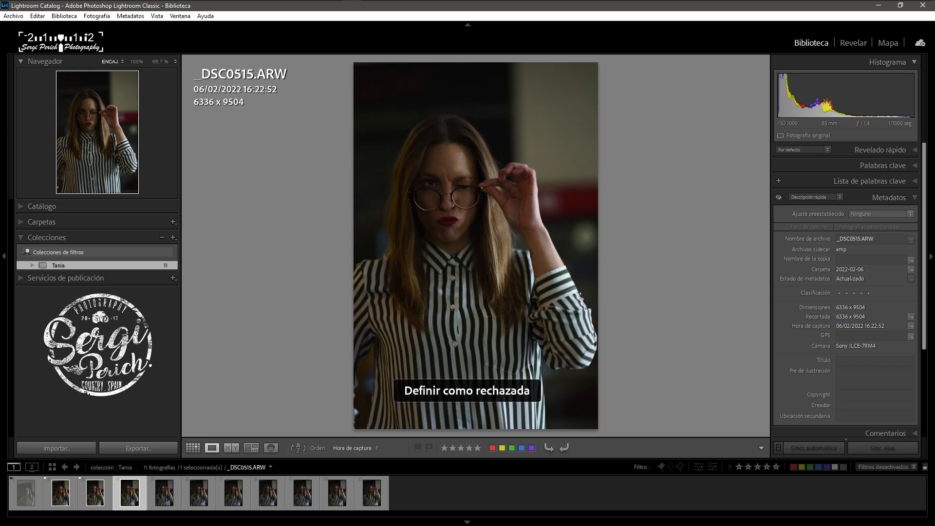
{"action": "key", "text": "Right"}
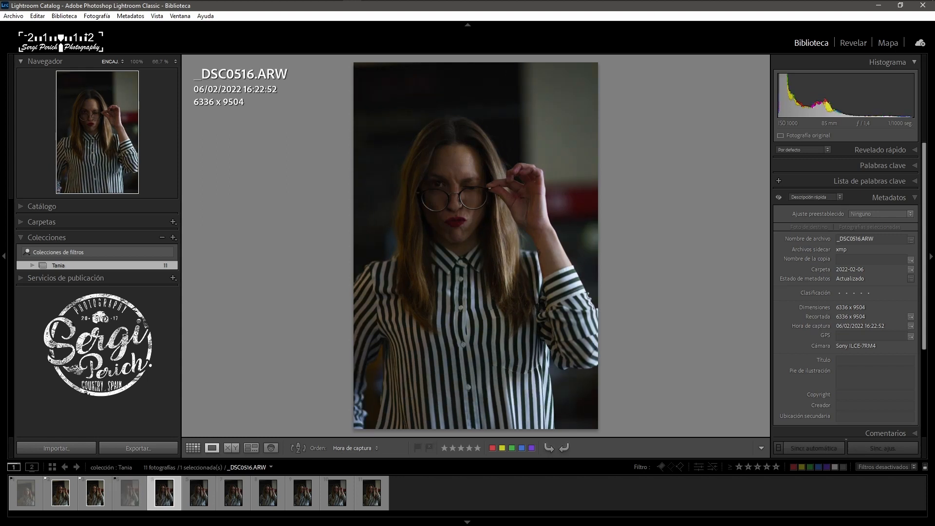
{"action": "key", "text": "x"}
{"action": "key", "text": "Right"}
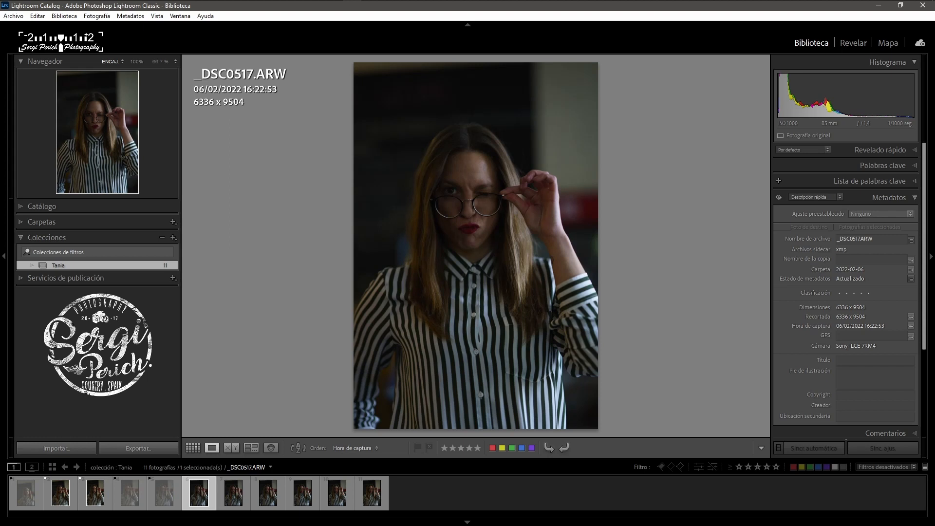
{"action": "key", "text": "x"}
{"action": "key", "text": "Right"}
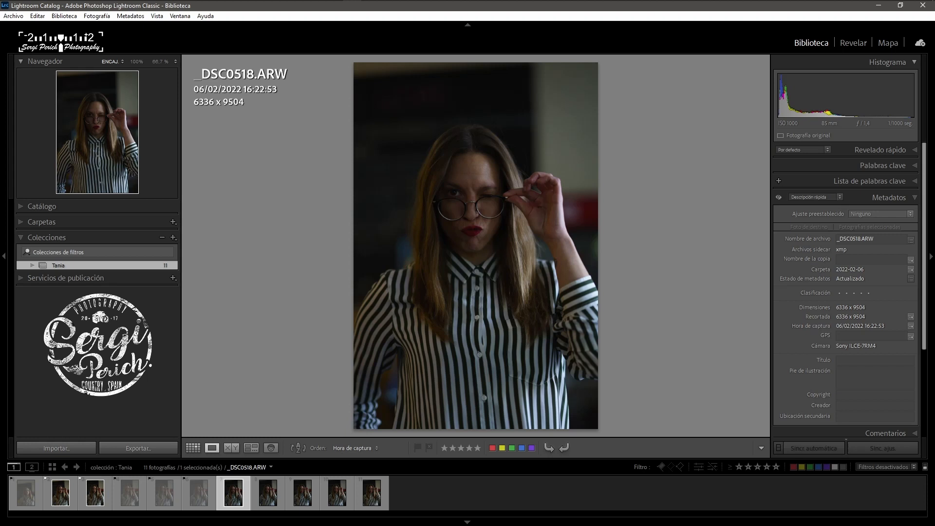
{"action": "key", "text": "x"}
{"action": "key", "text": "Right"}
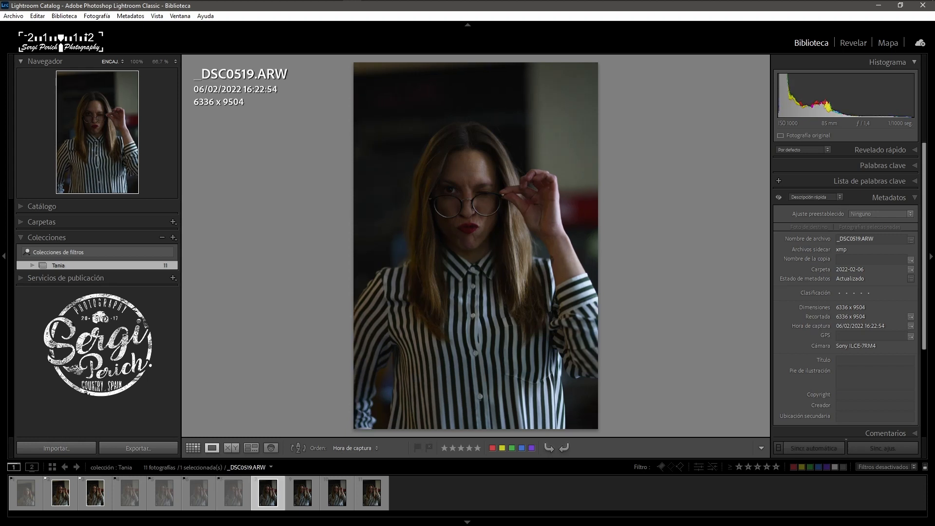
{"action": "key", "text": "x"}
{"action": "key", "text": "Right"}
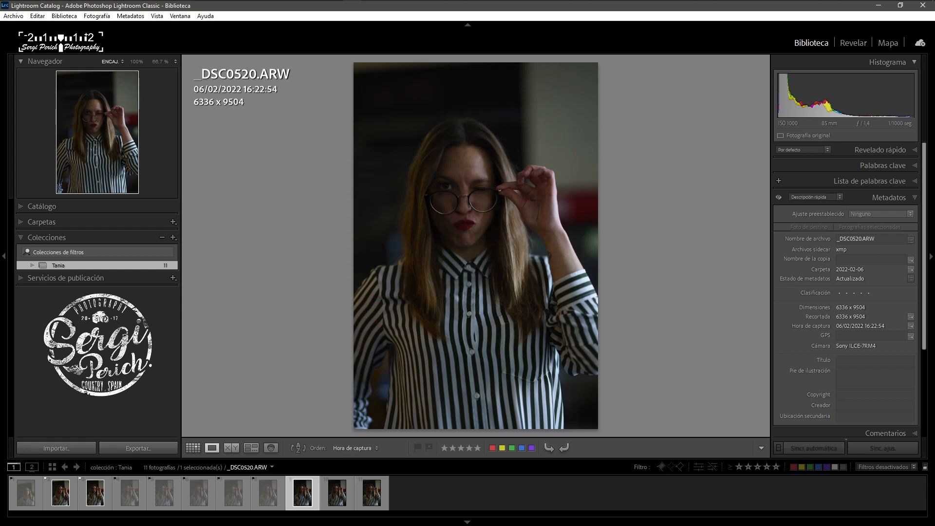
{"action": "key", "text": "x"}
{"action": "key", "text": "Right"}
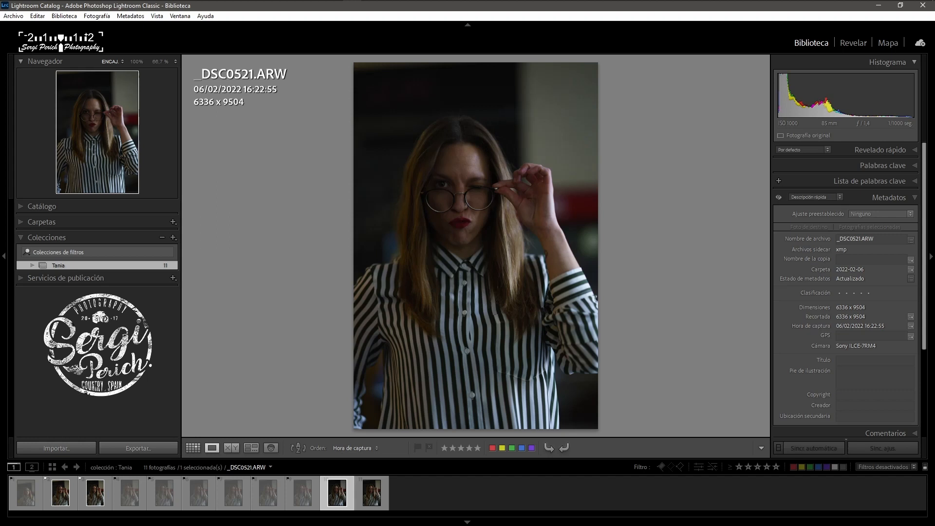
{"action": "key", "text": "x"}
{"action": "key", "text": "Right"}
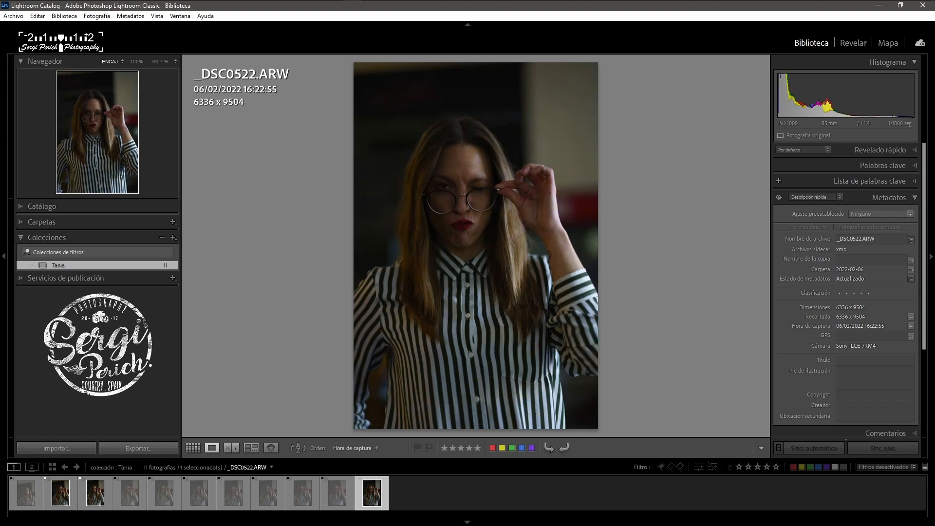
Change _DSC0521 to picked and filter the collection to show only picked photos.
{"action": "key", "text": "Left"}
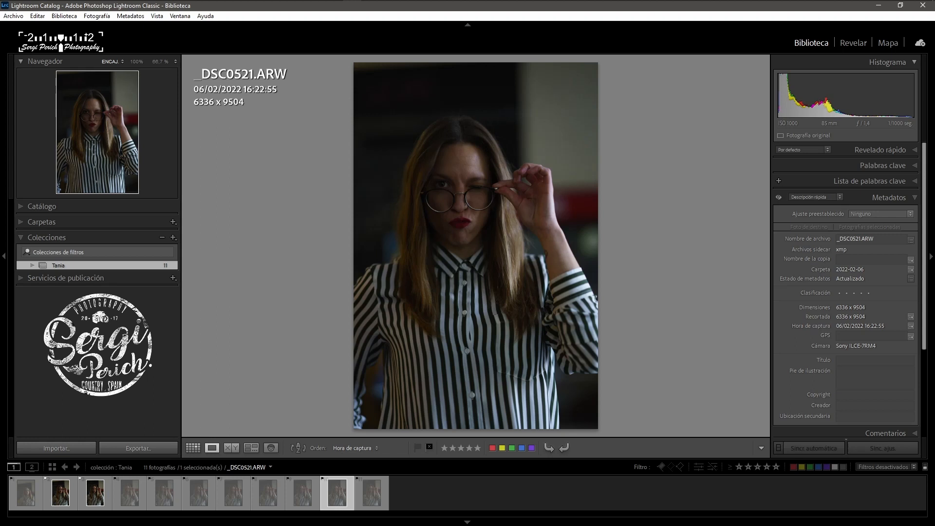
{"action": "key", "text": "p"}
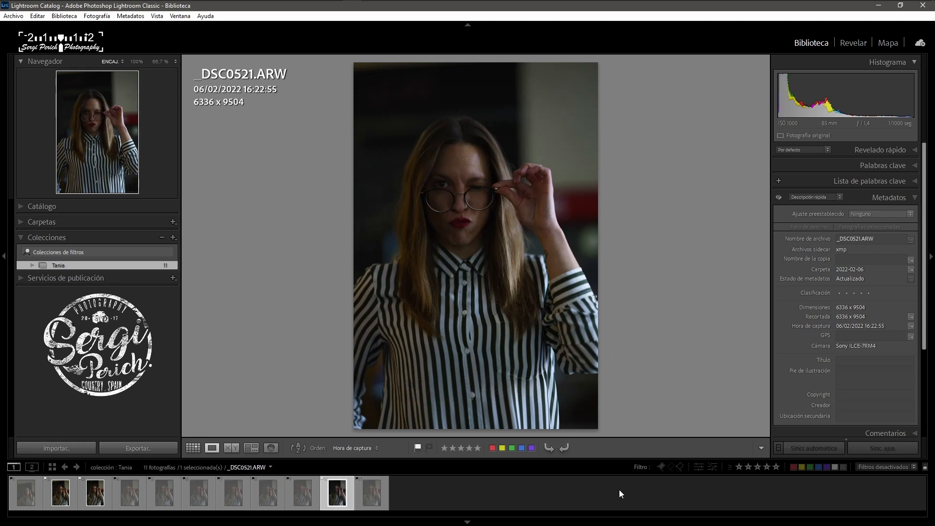
{"action": "left_click", "coordinate": [661, 468]}
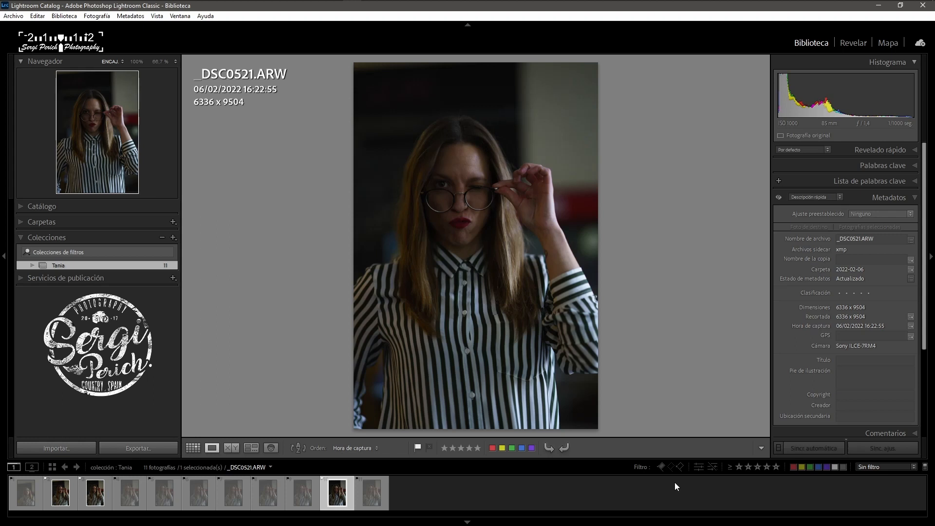
{"action": "left_click", "coordinate": [662, 467]}
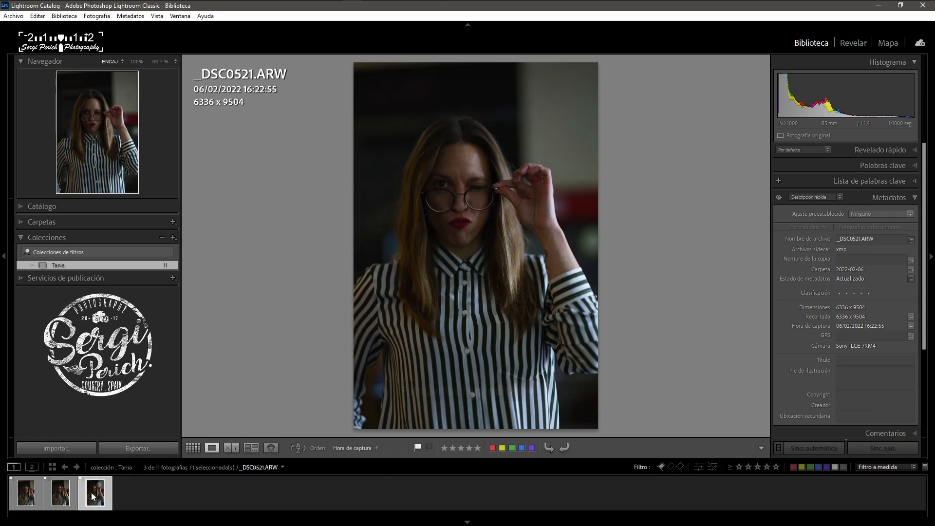
Give all the filtered photos a one-star rating and a red colour label, and clear the selection.
{"action": "key", "text": "ctrl+a"}
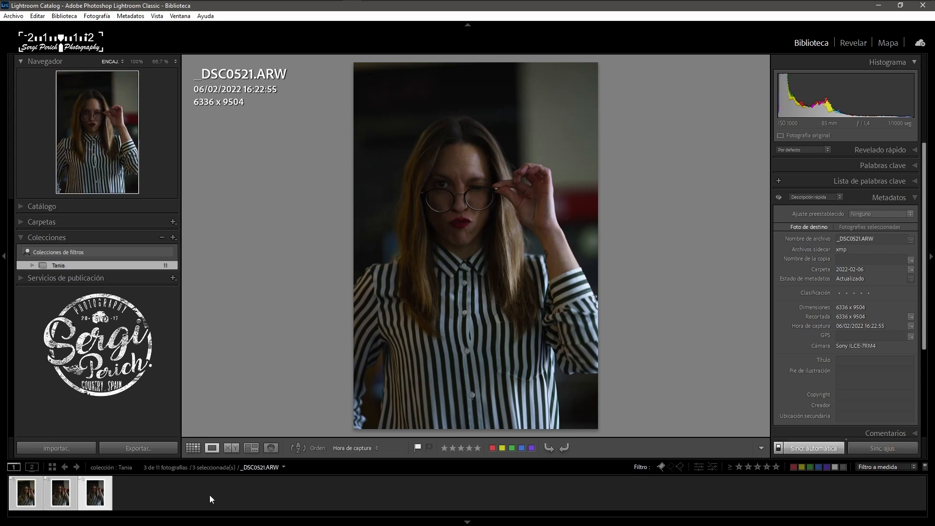
{"action": "key", "text": "1"}
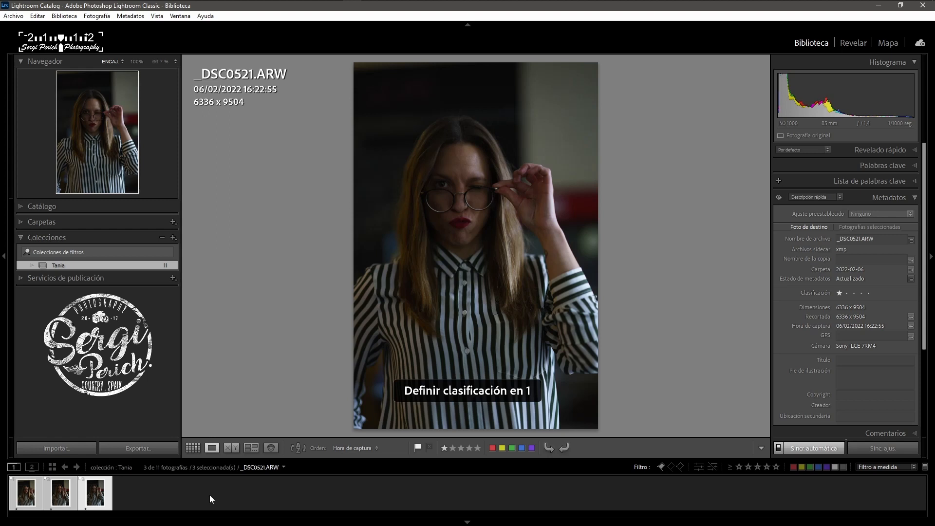
{"action": "key", "text": "6"}
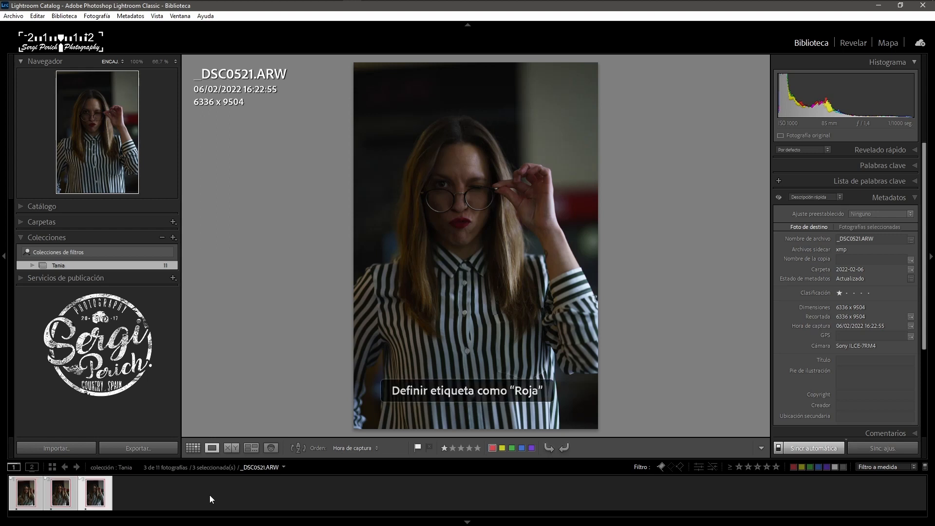
{"action": "left_click", "coordinate": [173, 487]}
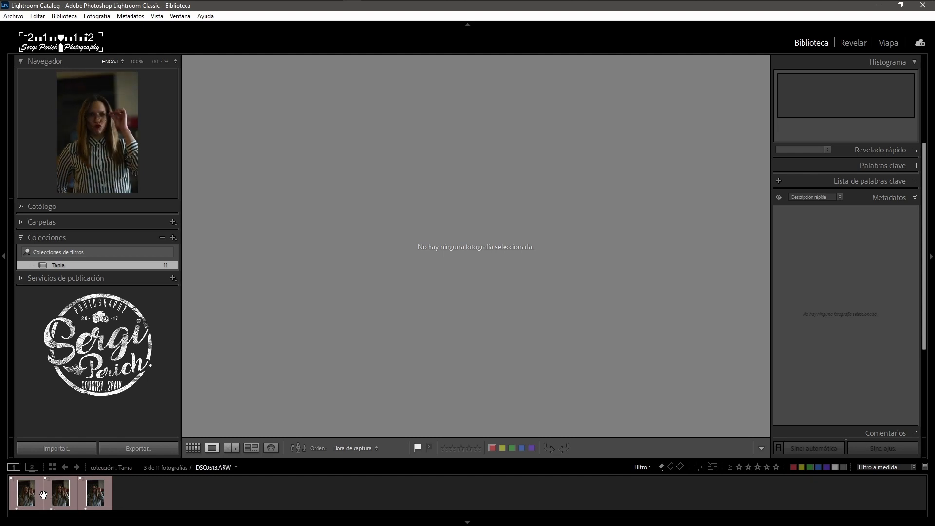
Open _DSC0513 in the Develop module and apply the 04 Mate 2021 preset from the Film mate group.
{"action": "left_click", "coordinate": [859, 48]}
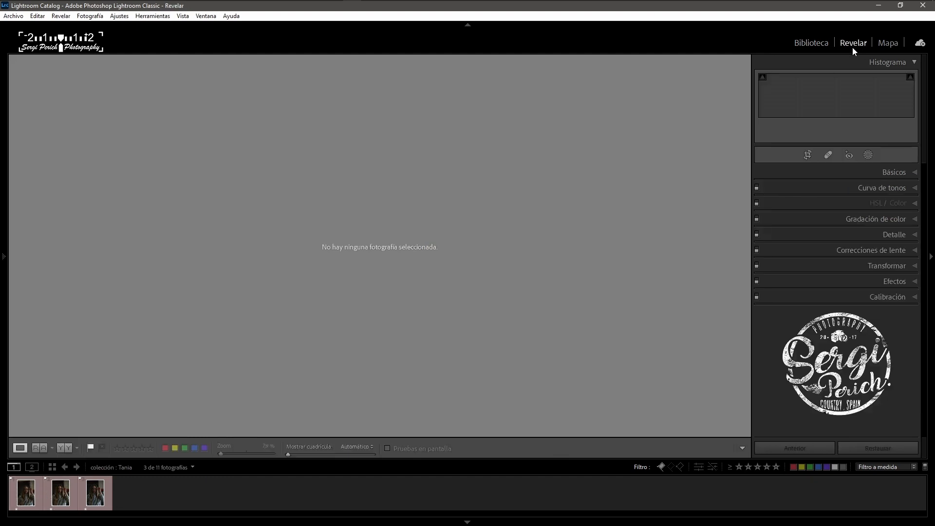
{"action": "left_click", "coordinate": [29, 492]}
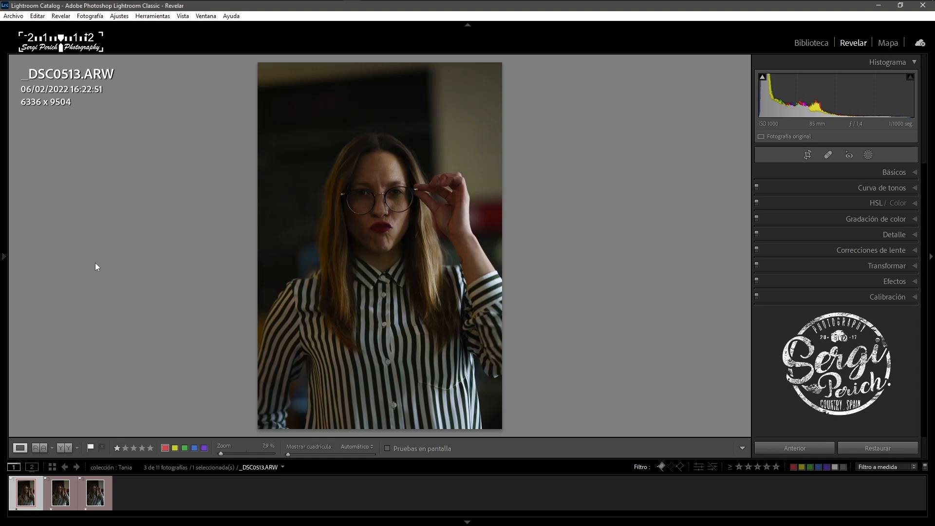
{"action": "mouse_move", "coordinate": [8, 255]}
{"action": "scroll", "coordinate": [98, 301], "scroll_direction": "down", "scroll_amount": 8}
{"action": "scroll", "coordinate": [95, 300], "scroll_direction": "down", "scroll_amount": 6}
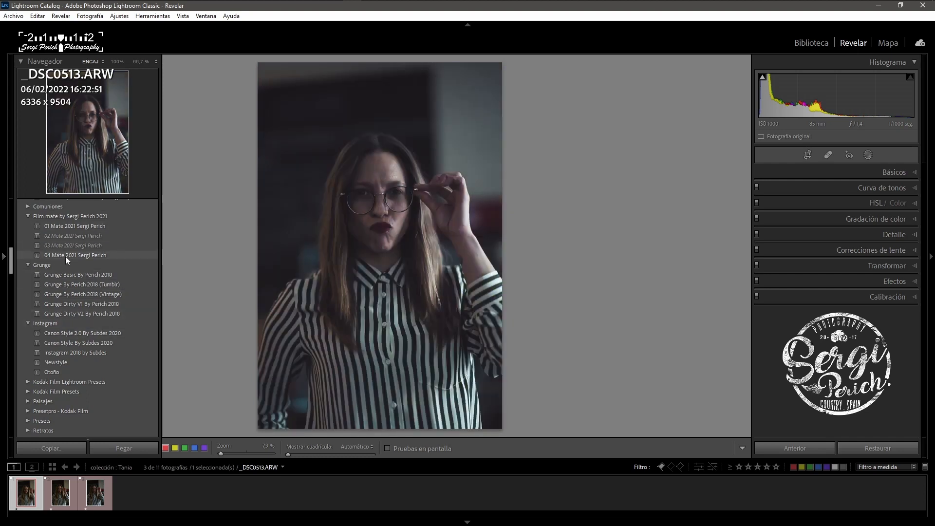
{"action": "left_click", "coordinate": [66, 256]}
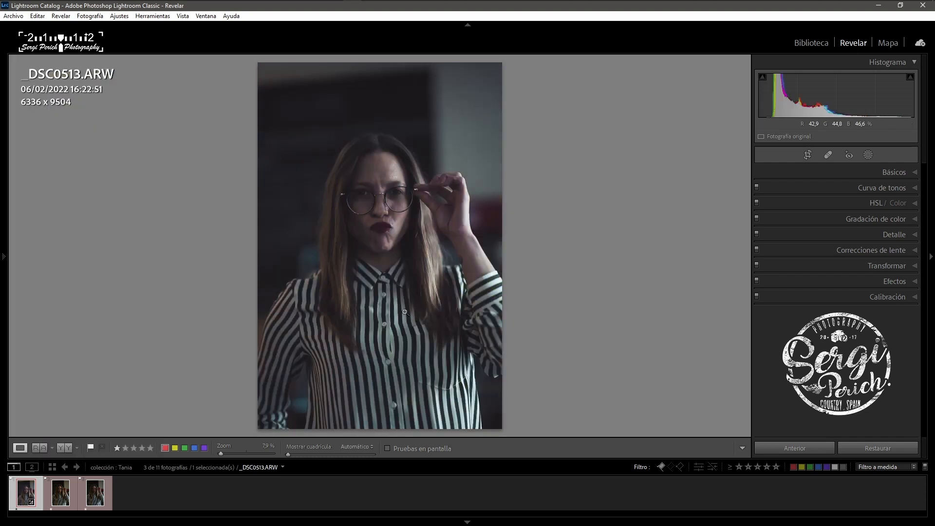
Change the basic colour profile of _DSC0513 to Cámara Retrato.
{"action": "left_click", "coordinate": [895, 171]}
{"action": "left_click", "coordinate": [805, 205]}
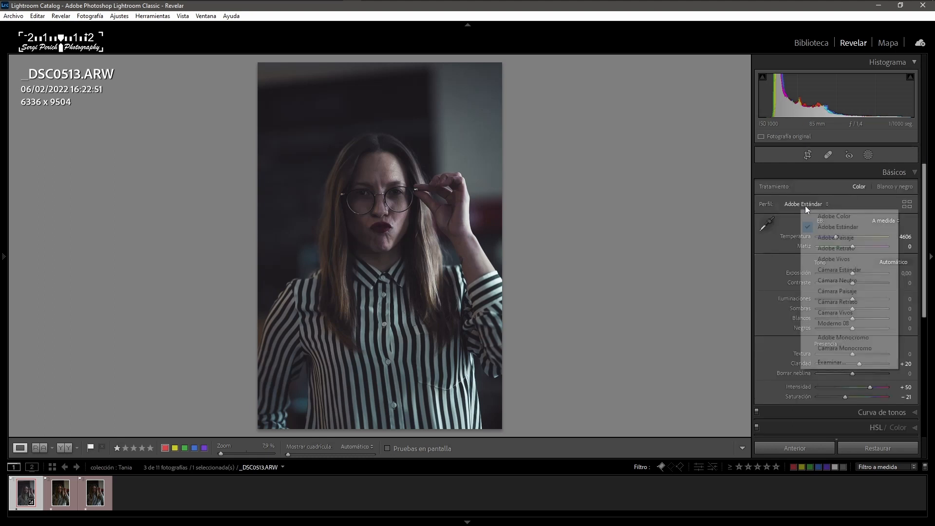
{"action": "left_click", "coordinate": [848, 302]}
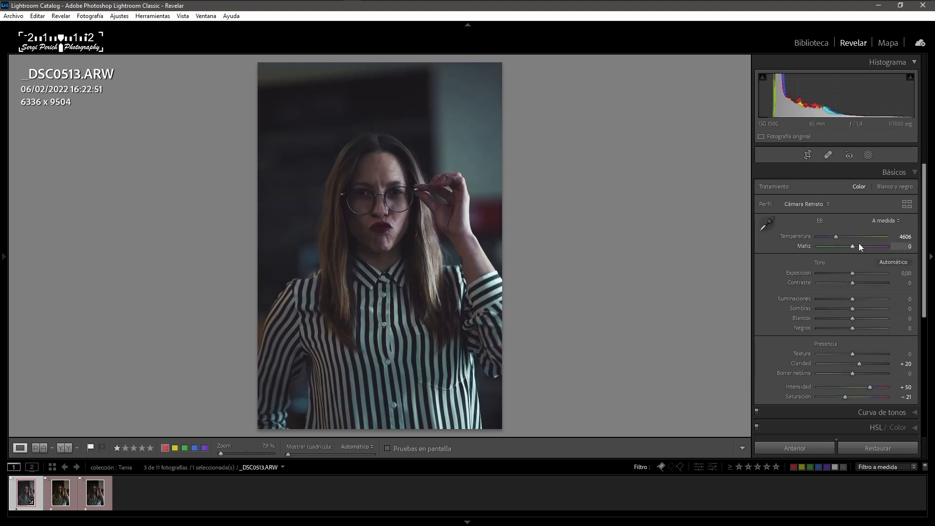
Set the temperature to 5380, exposure to +1.27, highlights to −34, shadows to +46, whites to −23 and blacks to −6.
{"action": "left_click_drag", "start_coordinate": [836, 238], "coordinate": [842, 238]}
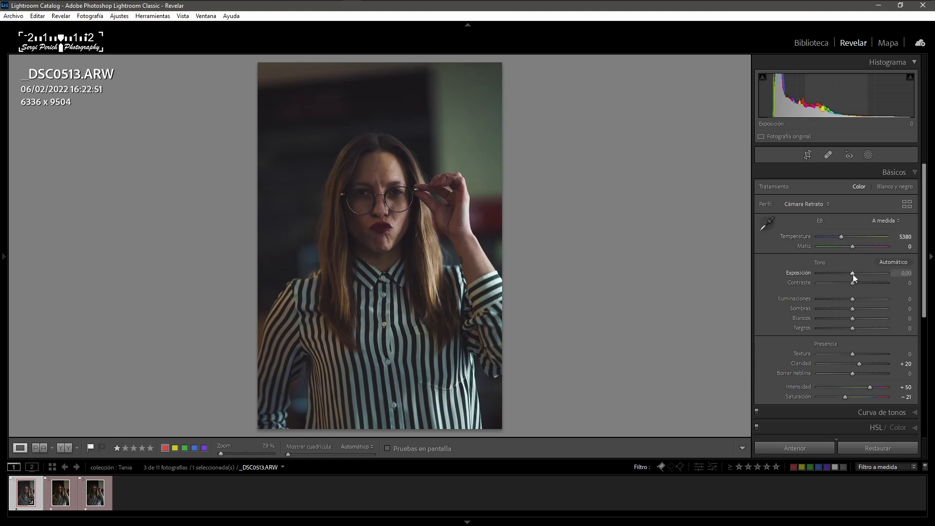
{"action": "left_click_drag", "start_coordinate": [853, 274], "coordinate": [849, 329]}
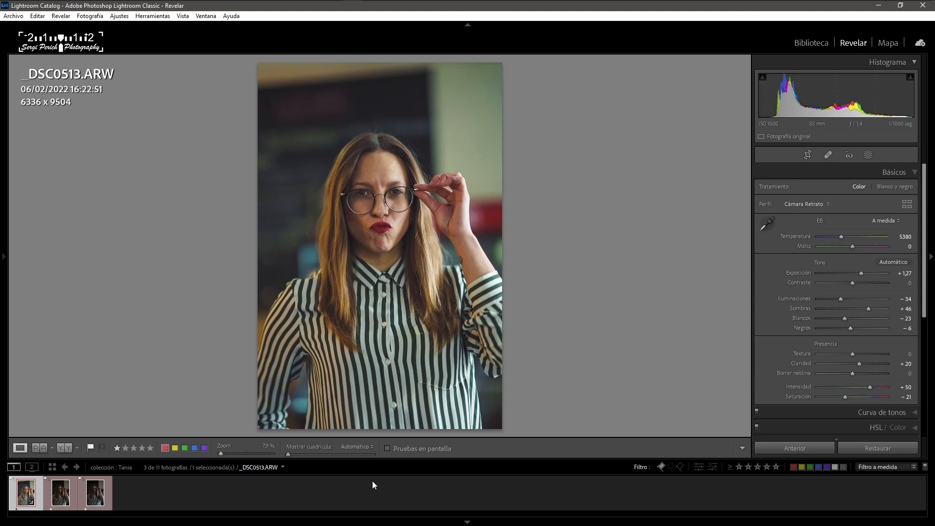
Apply the develop settings of the previous photo, _DSC0513, to _DSC0514 and _DSC0521.
{"action": "key", "text": "ctrl+a"}
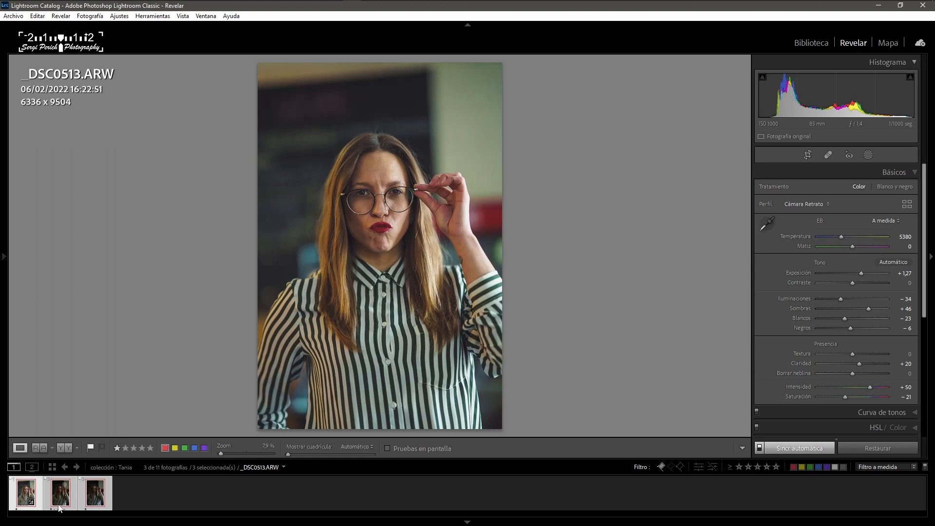
{"action": "left_click", "coordinate": [158, 493]}
{"action": "left_click", "coordinate": [26, 493]}
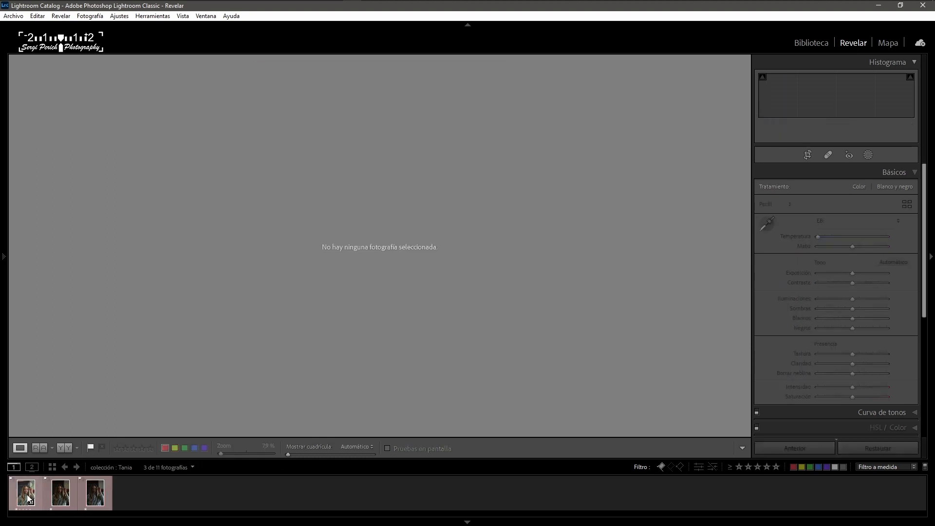
{"action": "left_click", "coordinate": [56, 501]}
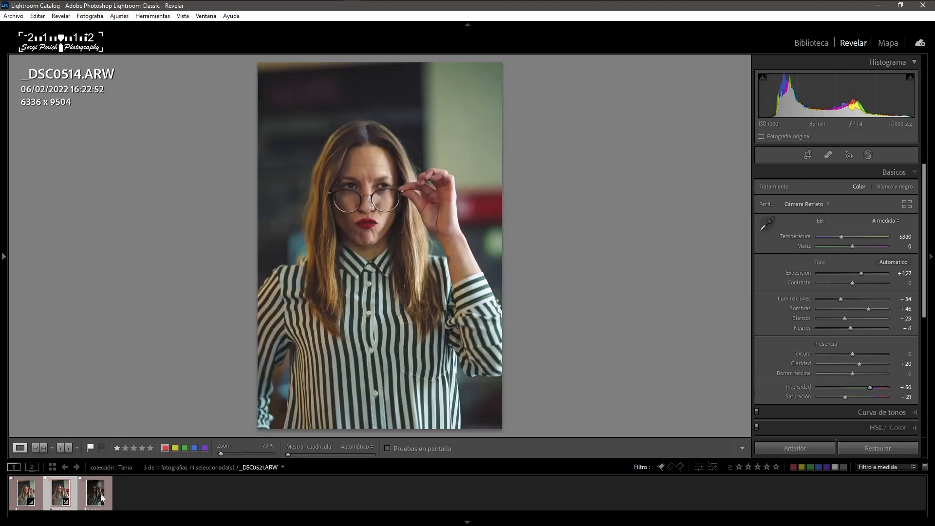
{"action": "left_click", "coordinate": [95, 496]}
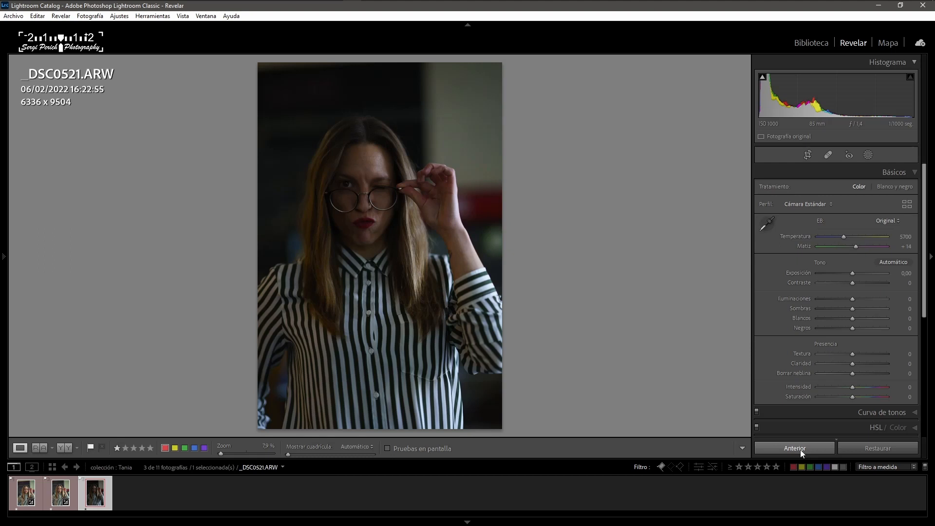
{"action": "left_click", "coordinate": [799, 449]}
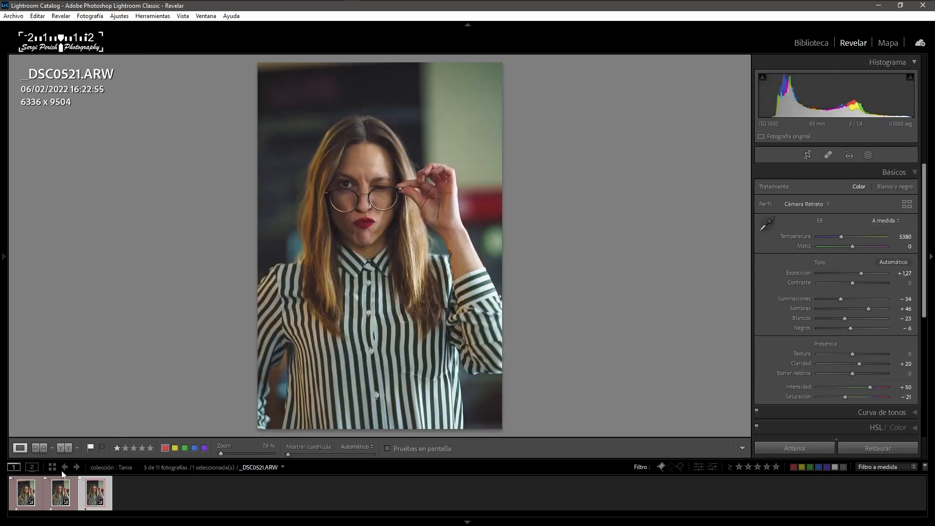
Select all three photos, open the Synchronise settings with auto sync switched off, then restore auto sync and clear the selection.
{"action": "left_click", "coordinate": [28, 496]}
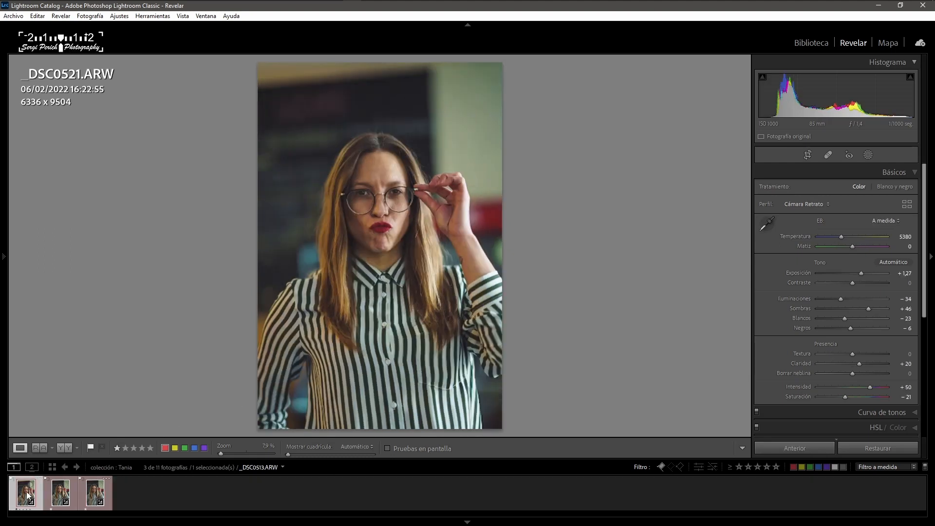
{"action": "left_click", "coordinate": [89, 500], "text": "shift"}
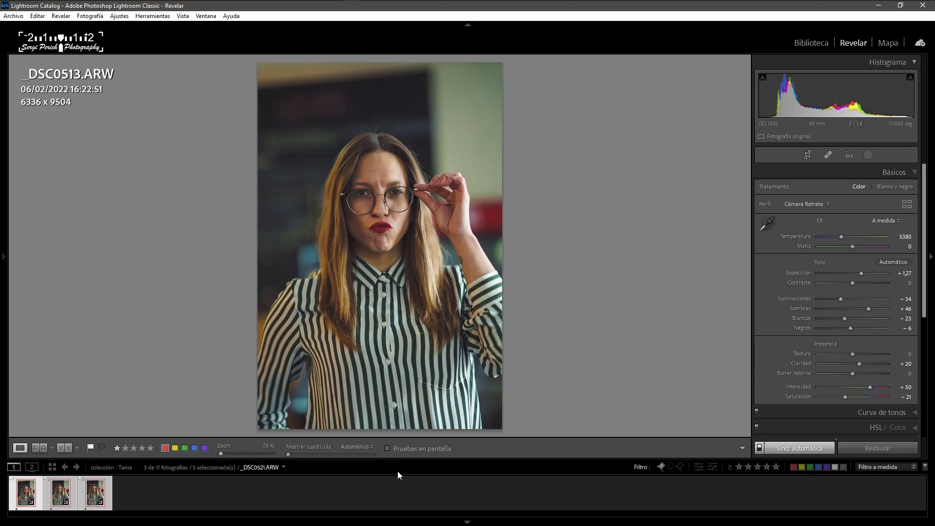
{"action": "left_click", "coordinate": [759, 448]}
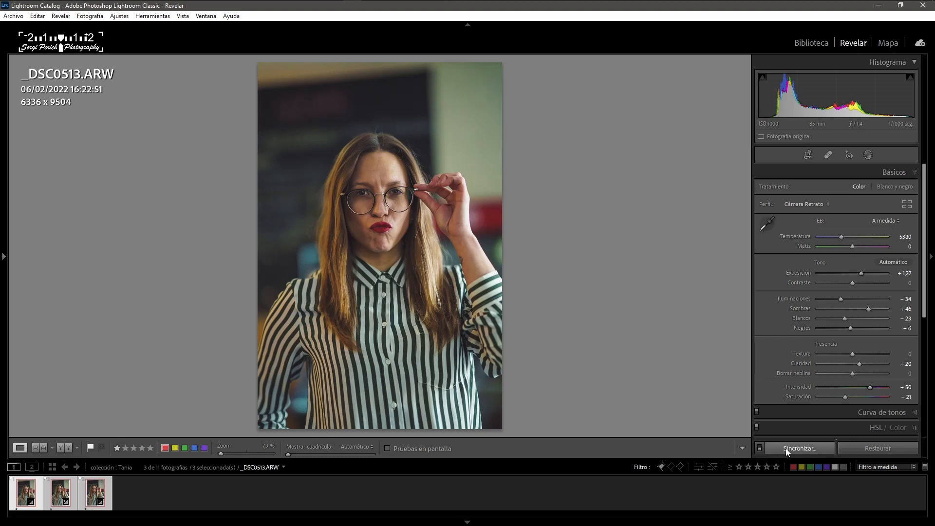
{"action": "left_click", "coordinate": [799, 448]}
{"action": "left_click", "coordinate": [628, 346]}
{"action": "left_click", "coordinate": [758, 449]}
{"action": "left_click", "coordinate": [478, 498]}
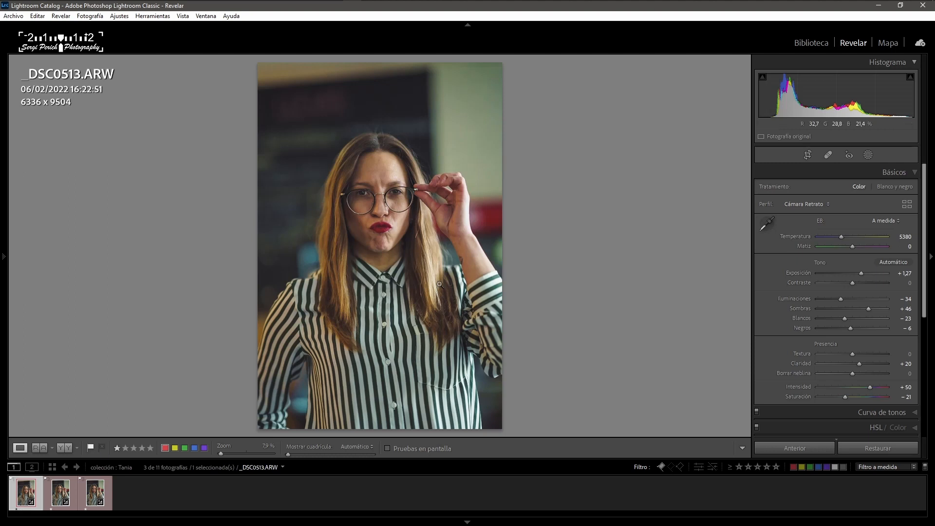
Try automatic straightening on _DSC0513, reset it, and rotate the crop manually to an angle of 1.52.
{"action": "left_click", "coordinate": [809, 156]}
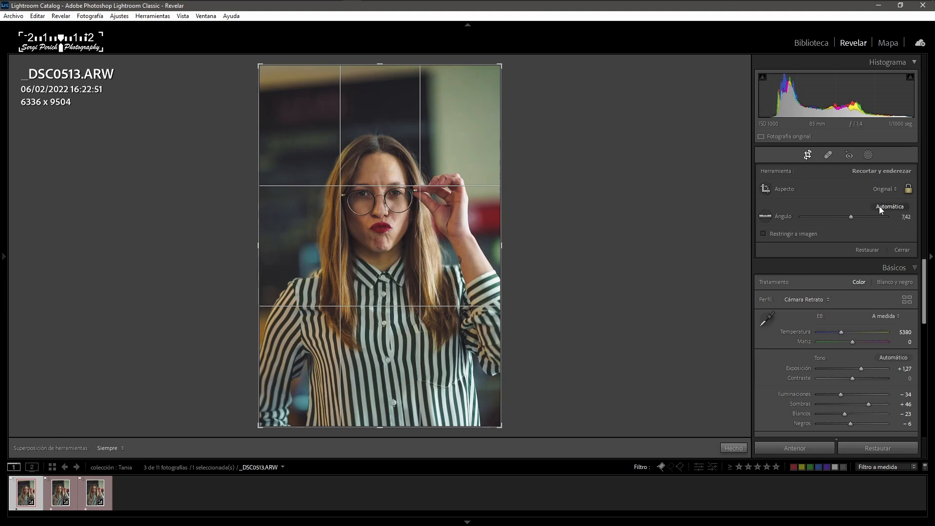
{"action": "left_click", "coordinate": [878, 206]}
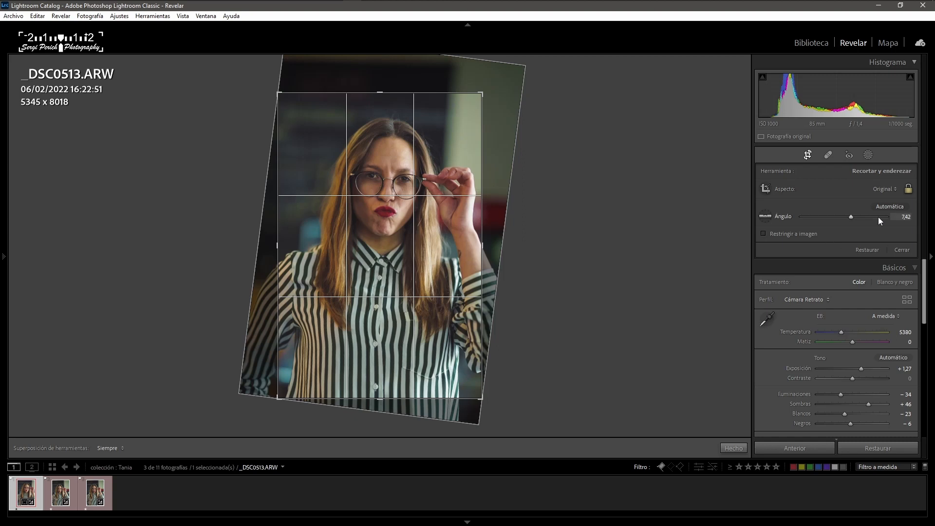
{"action": "left_click", "coordinate": [865, 250]}
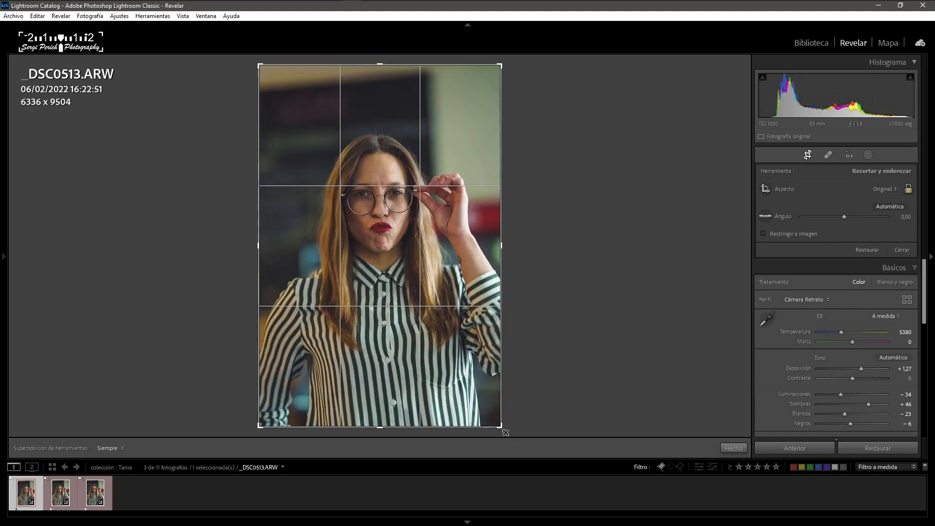
{"action": "left_click_drag", "start_coordinate": [506, 432], "coordinate": [502, 433]}
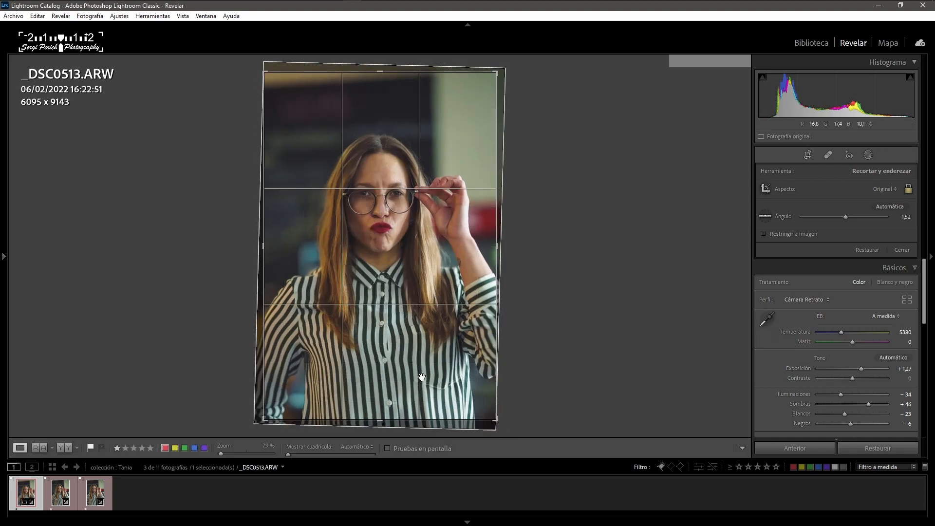
{"action": "key", "text": "Return"}
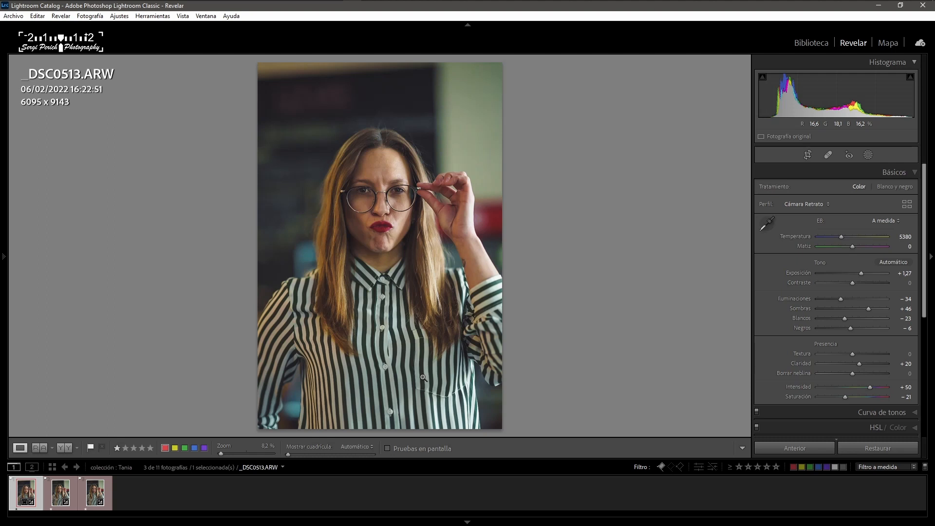
{"action": "right_click", "coordinate": [404, 228]}
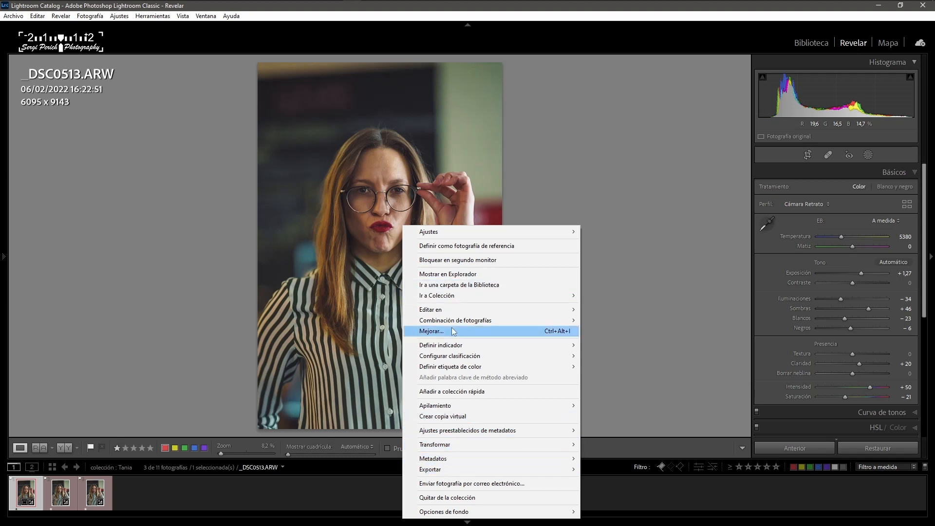
{"action": "mouse_move", "coordinate": [482, 313]}
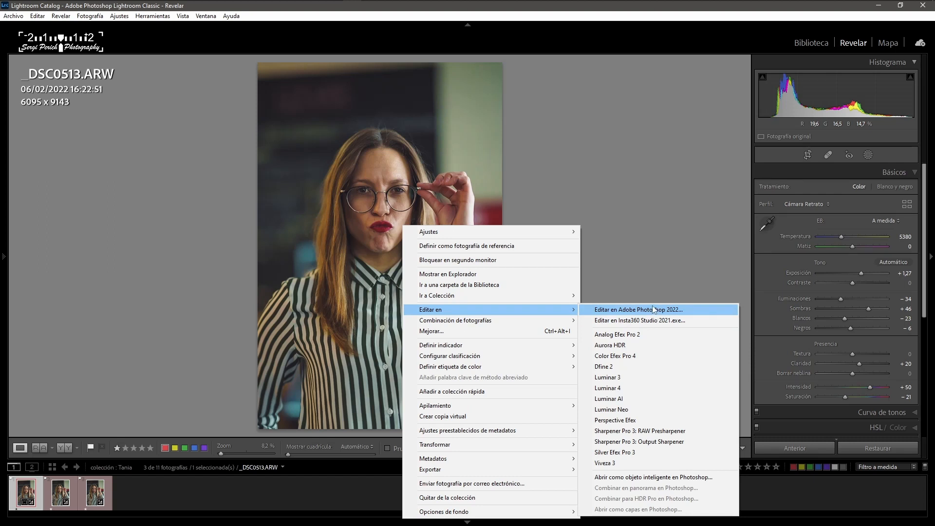
{"action": "left_click", "coordinate": [648, 214]}
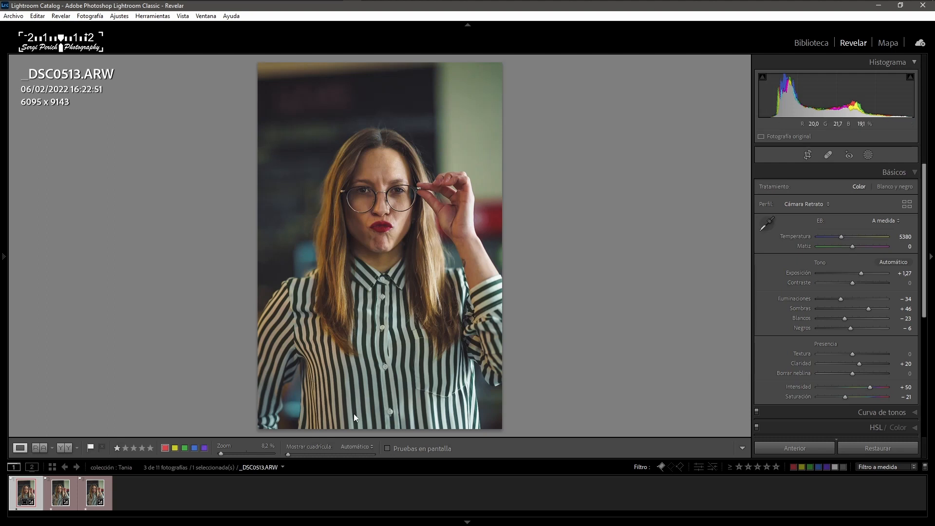
Reset all develop settings of _DSC0513, collapse the basic adjustments, and apply the previous photo's settings to it.
{"action": "left_click", "coordinate": [798, 451]}
{"action": "left_click", "coordinate": [876, 448]}
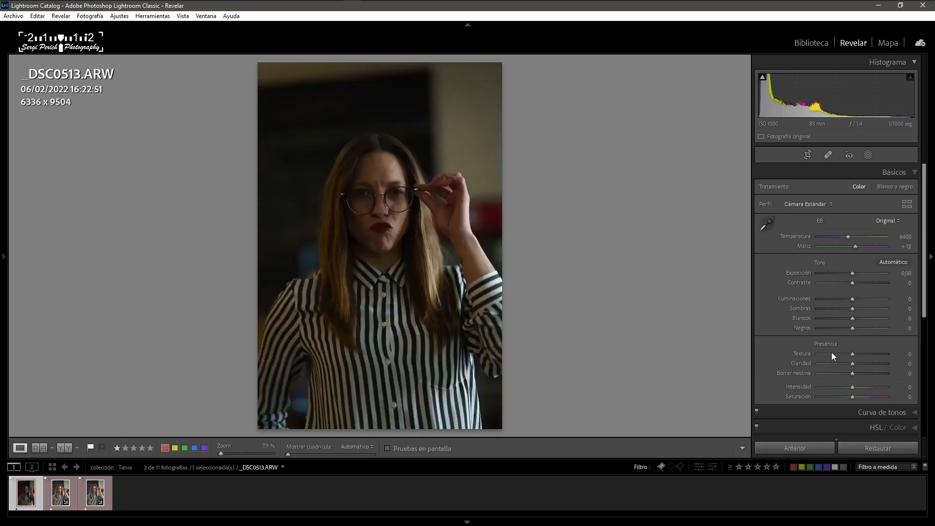
{"action": "left_click", "coordinate": [884, 173]}
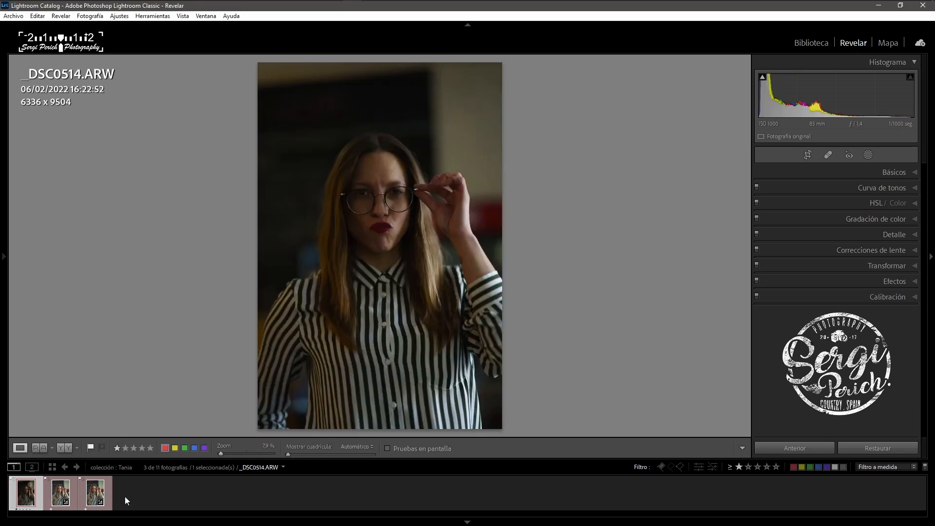
{"action": "left_click", "coordinate": [807, 447]}
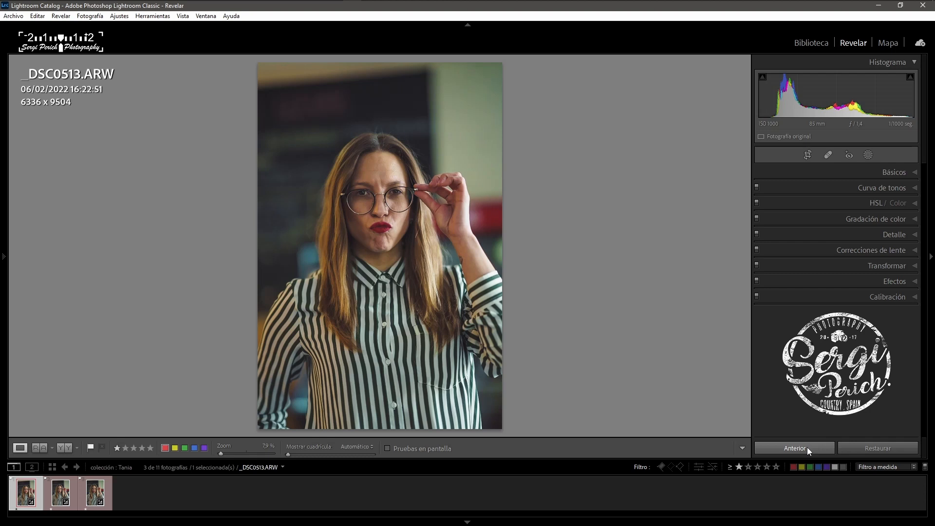
Rate _DSC0513 five stars and create one virtual copy of it.
{"action": "key", "text": "5"}
{"action": "key", "text": "ctrl+apostrophe"}
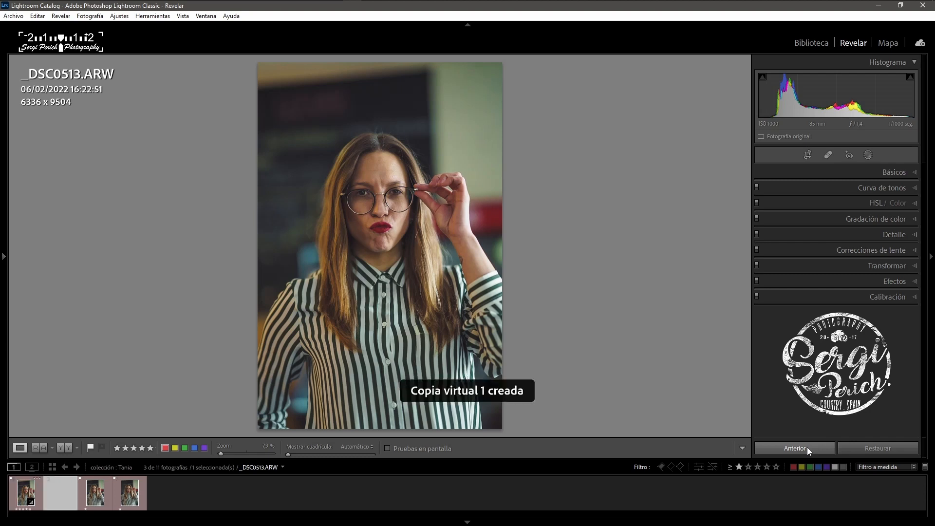
{"action": "right_click", "coordinate": [24, 496]}
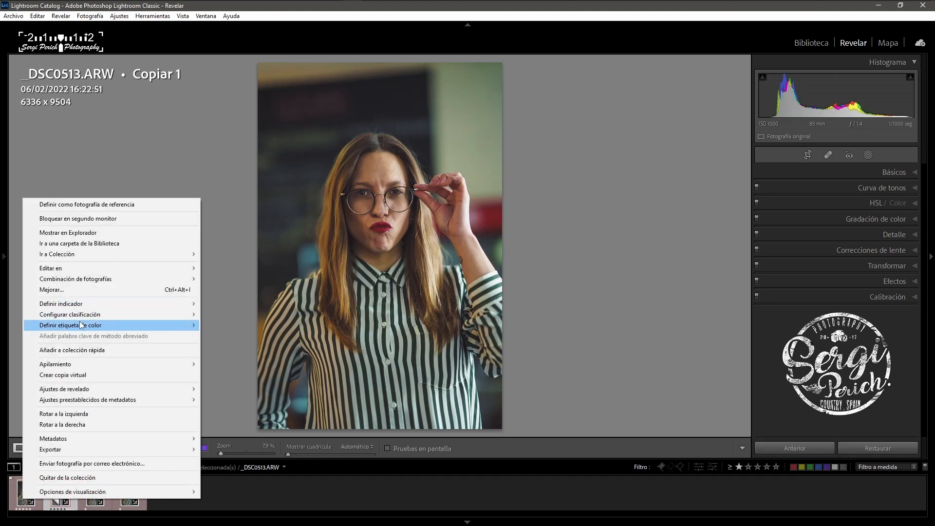
{"action": "left_click", "coordinate": [95, 374]}
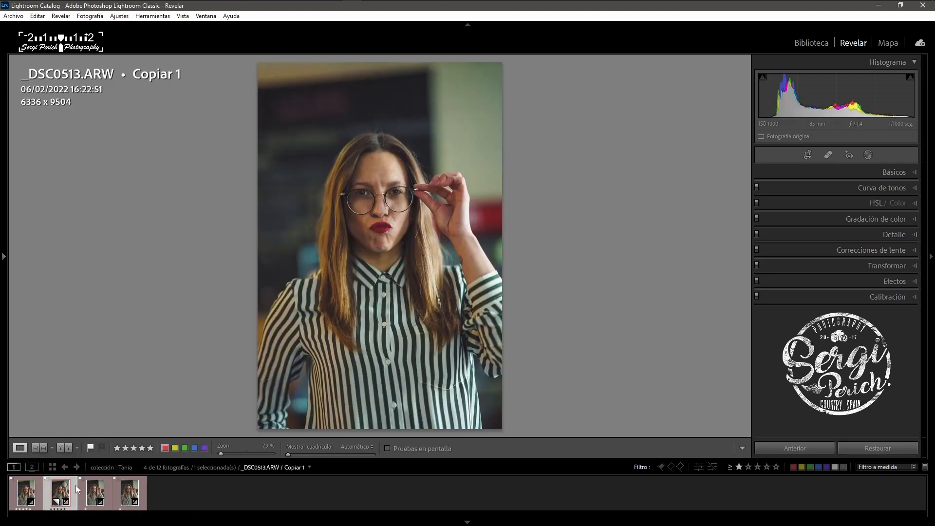
Give the virtual copy of _DSC0513 a blue colour label and crop it to the 4 x 5 / 8 x 10 aspect ratio.
{"action": "left_click", "coordinate": [194, 448]}
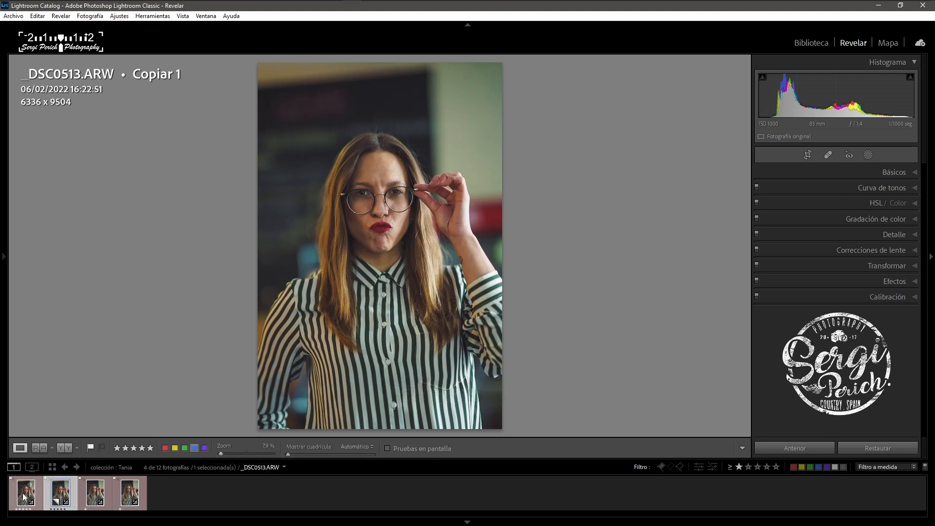
{"action": "left_click", "coordinate": [807, 156]}
{"action": "left_click", "coordinate": [883, 188]}
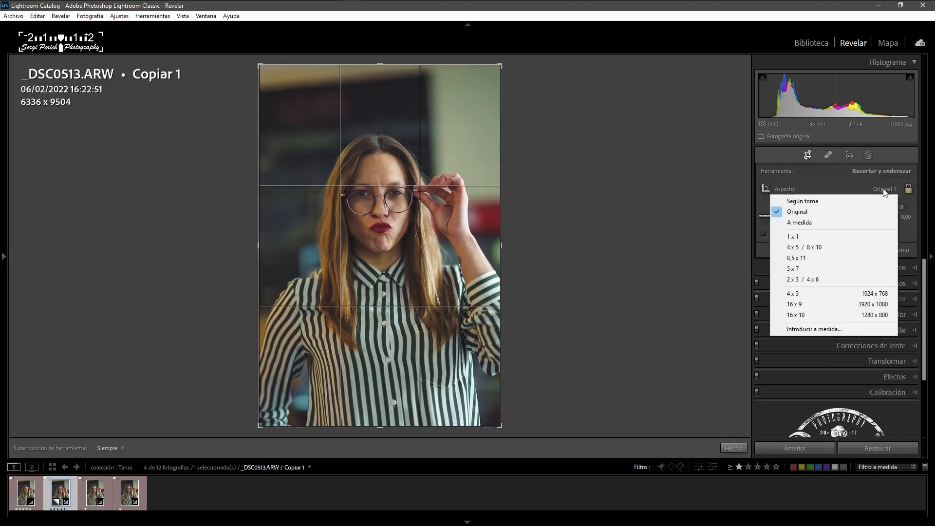
{"action": "left_click", "coordinate": [811, 250]}
{"action": "mouse_move", "coordinate": [363, 295]}
{"action": "left_mouse_down"}
{"action": "mouse_move", "coordinate": [366, 282]}
{"action": "mouse_move", "coordinate": [368, 293]}
{"action": "left_mouse_up"}
{"action": "left_click", "coordinate": [733, 448]}
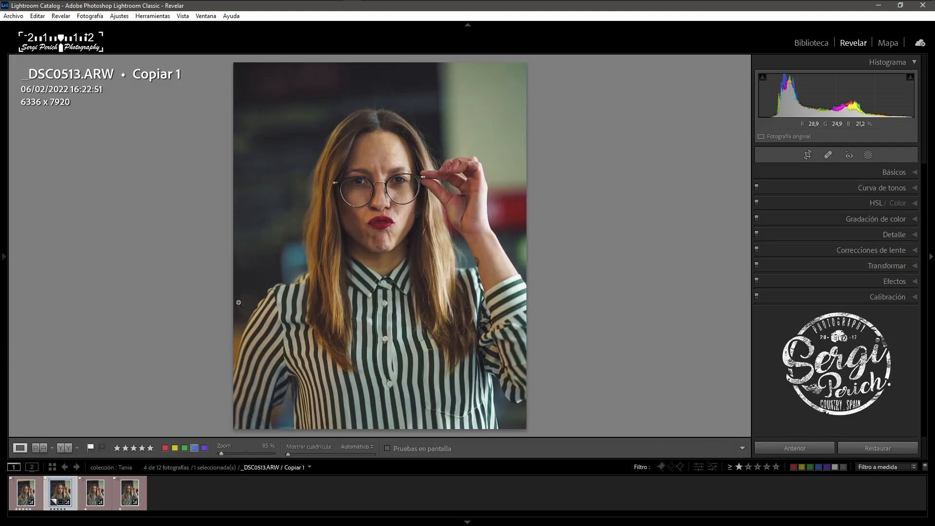
{"action": "right_click", "coordinate": [361, 235]}
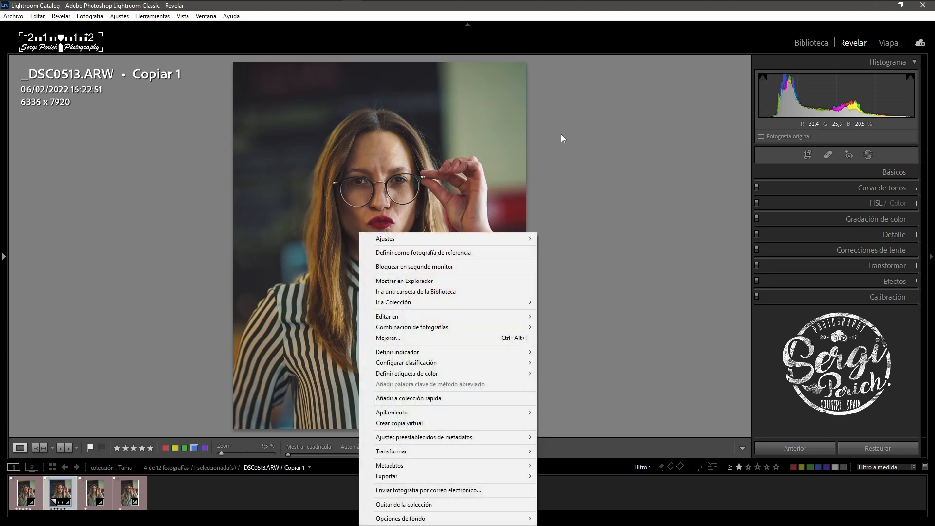
{"action": "left_click", "coordinate": [669, 251]}
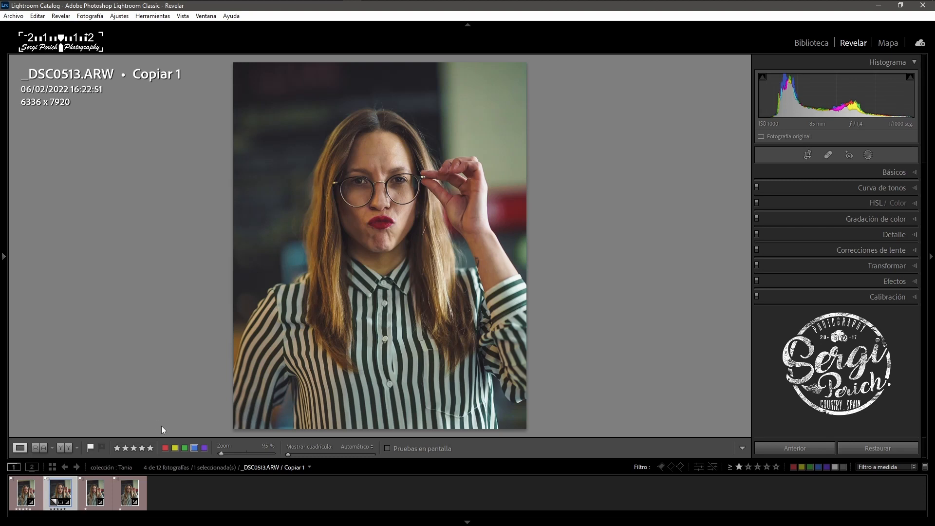
Clear the selection and filter the photos by blue label, then switch the filter to red-labelled photos only.
{"action": "left_click", "coordinate": [205, 502]}
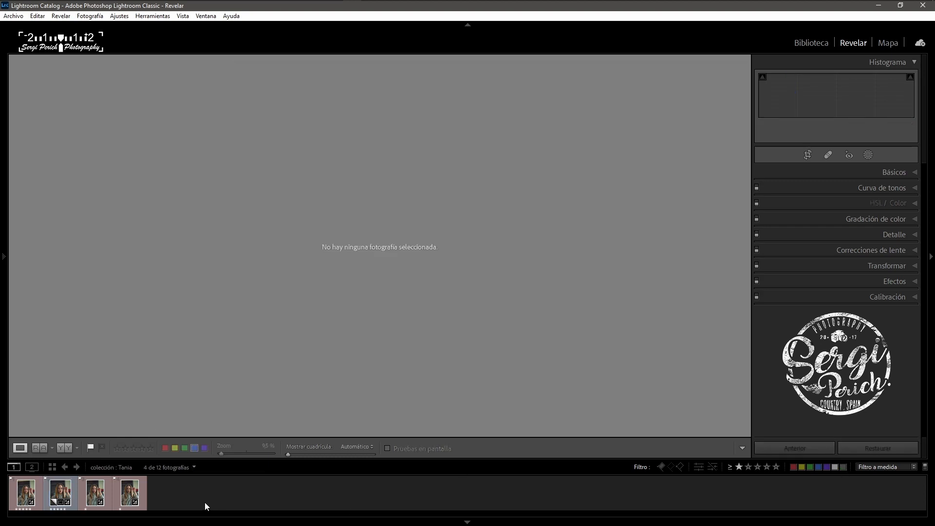
{"action": "left_click", "coordinate": [818, 466]}
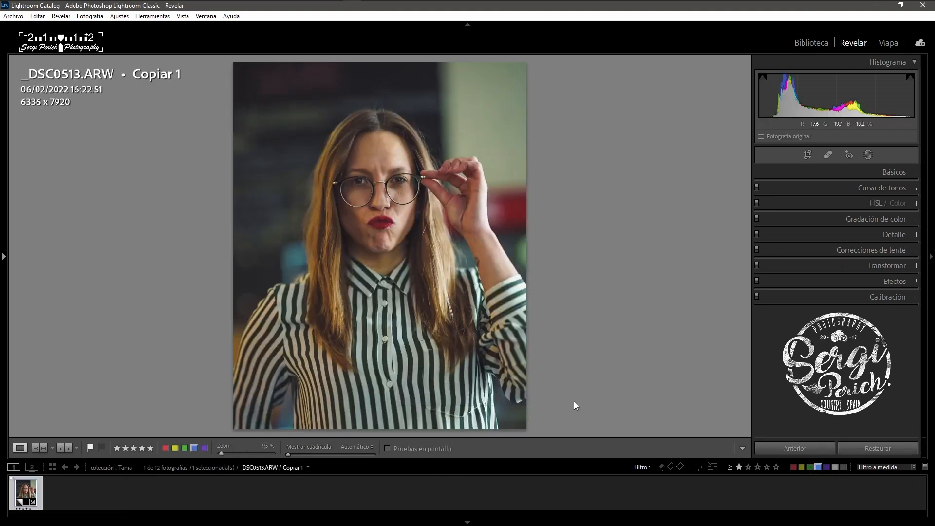
{"action": "left_click", "coordinate": [793, 468]}
{"action": "left_click", "coordinate": [818, 466]}
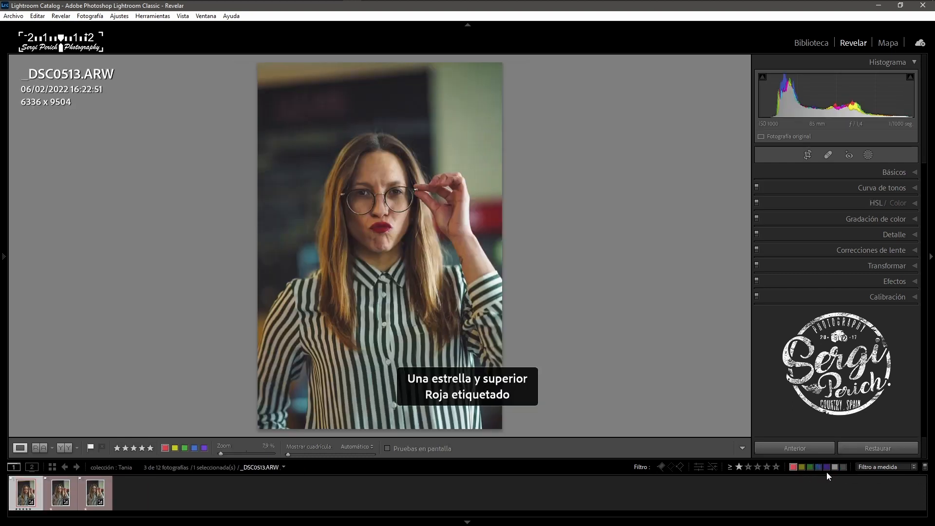